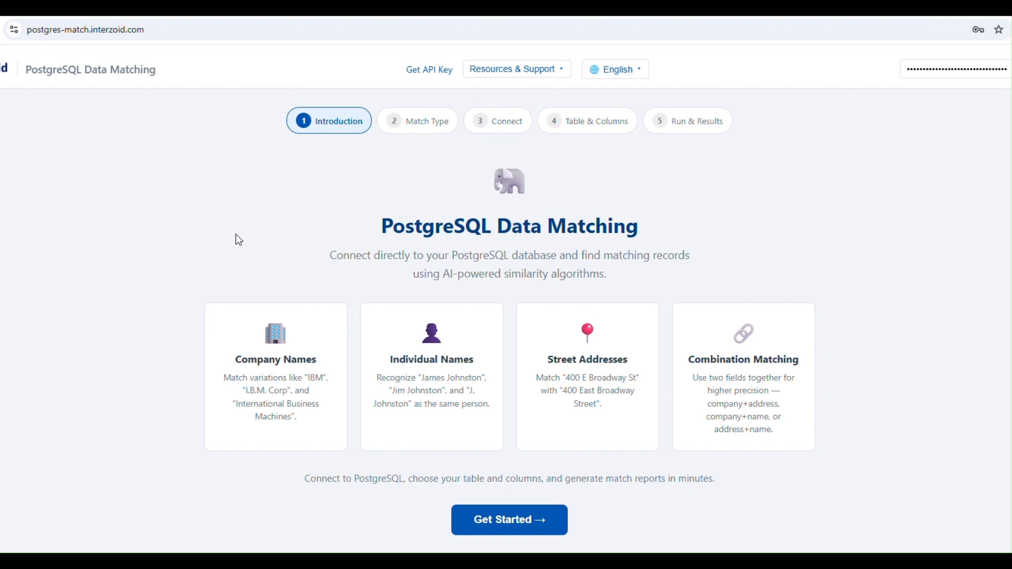
Step: Look over the Supabase site and read through the company and category records in companies.csv
{"action": "left_click", "coordinate": [447, 17]}
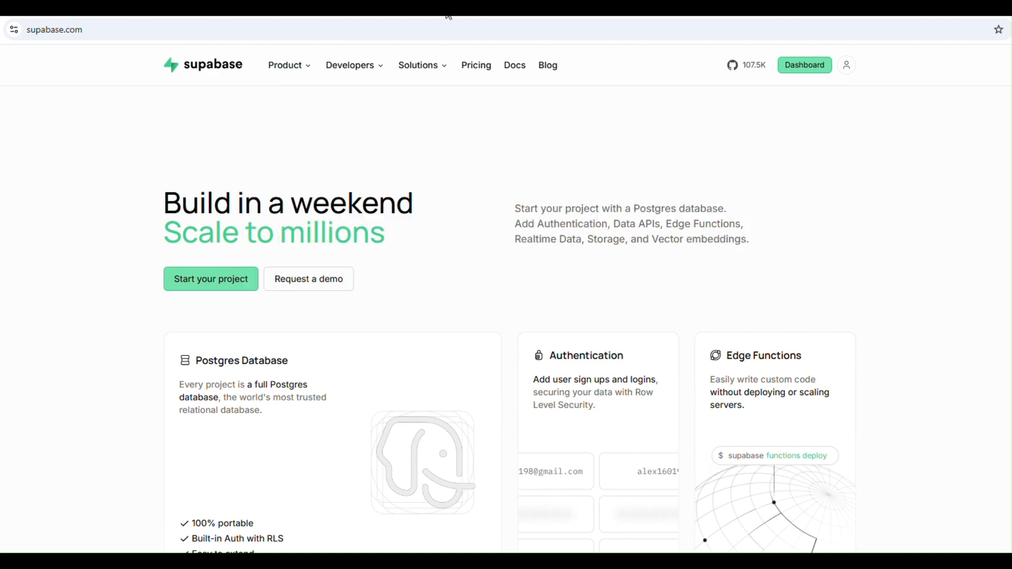
{"action": "key", "text": "alt+Tab"}
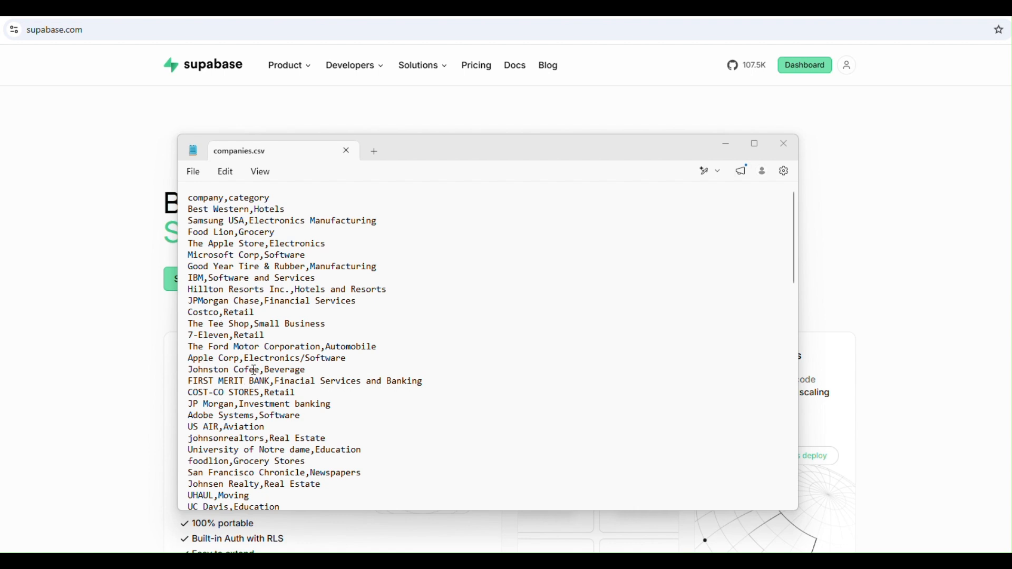
{"action": "scroll", "coordinate": [254, 369], "scroll_direction": "down", "scroll_amount": 4}
{"action": "scroll", "coordinate": [256, 361], "scroll_direction": "down", "scroll_amount": 6}
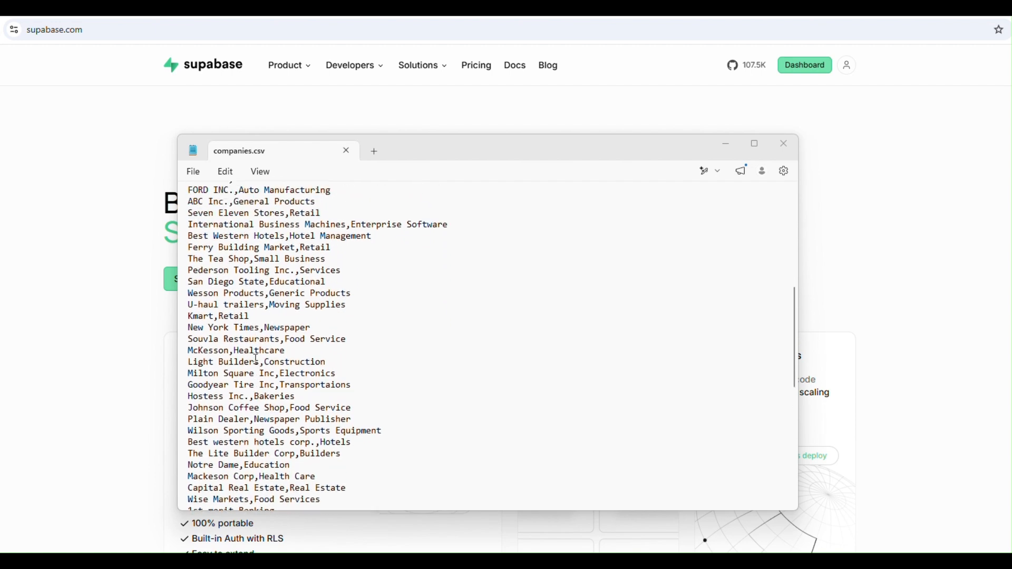
{"action": "scroll", "coordinate": [256, 361], "scroll_direction": "up", "scroll_amount": 10}
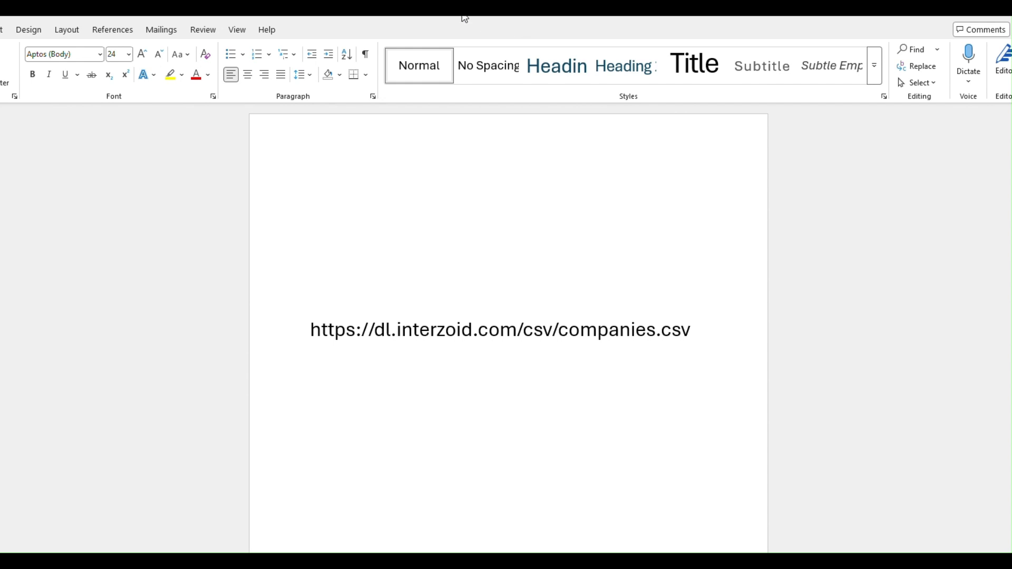
Step: Switch to the PostgreSQL Data Matching page and view the interface languages it offers
{"action": "left_click", "coordinate": [443, 16]}
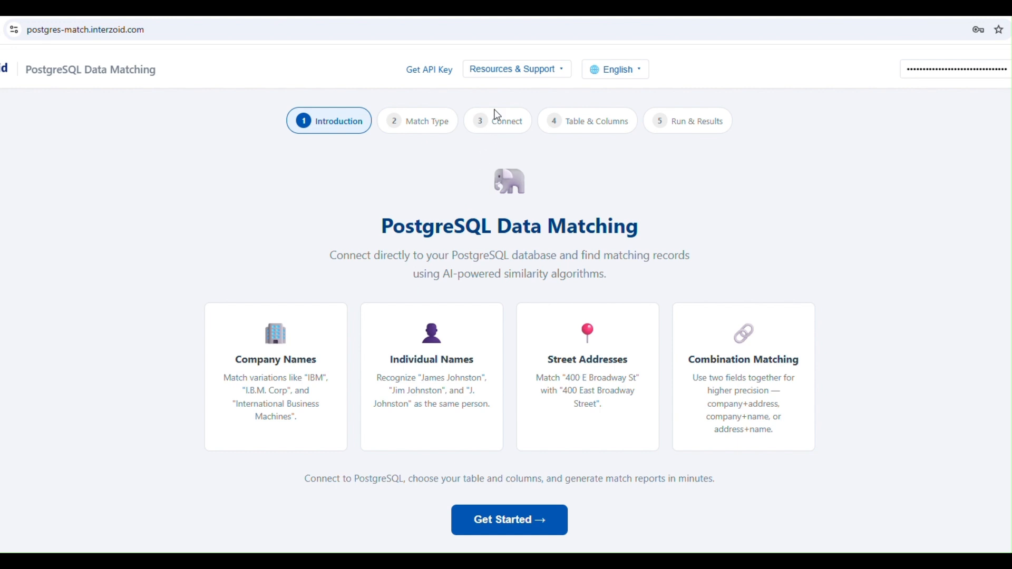
{"action": "left_click", "coordinate": [625, 77]}
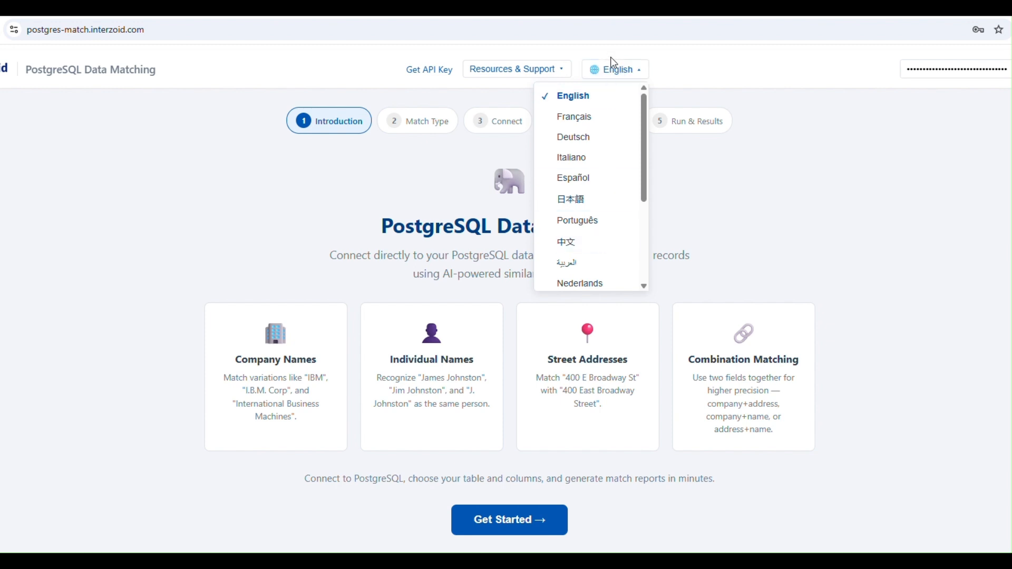
{"action": "left_click", "coordinate": [614, 73]}
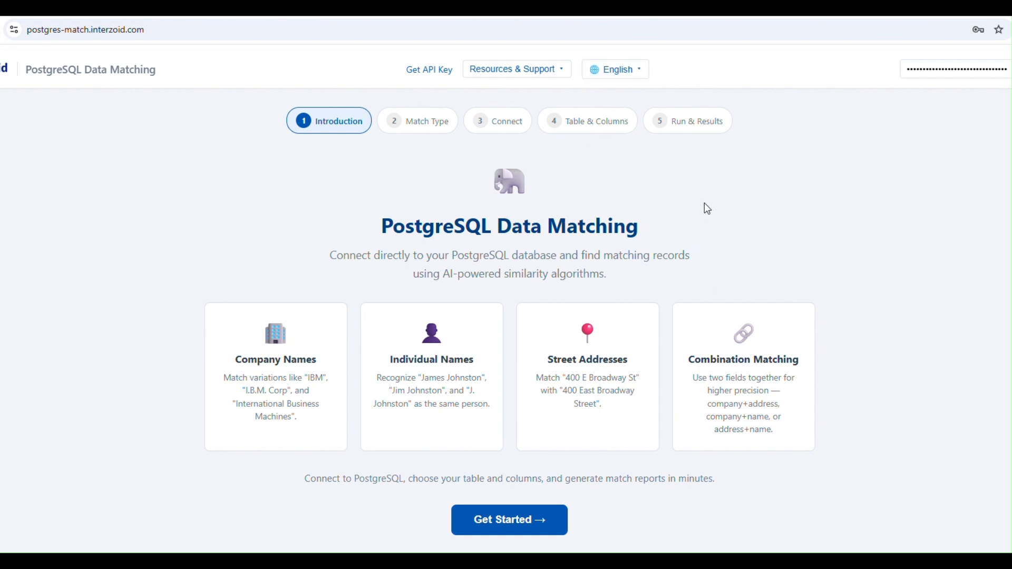
Step: Start the matching wizard and choose Company Name Matching as the matching function
{"action": "left_click", "coordinate": [482, 520]}
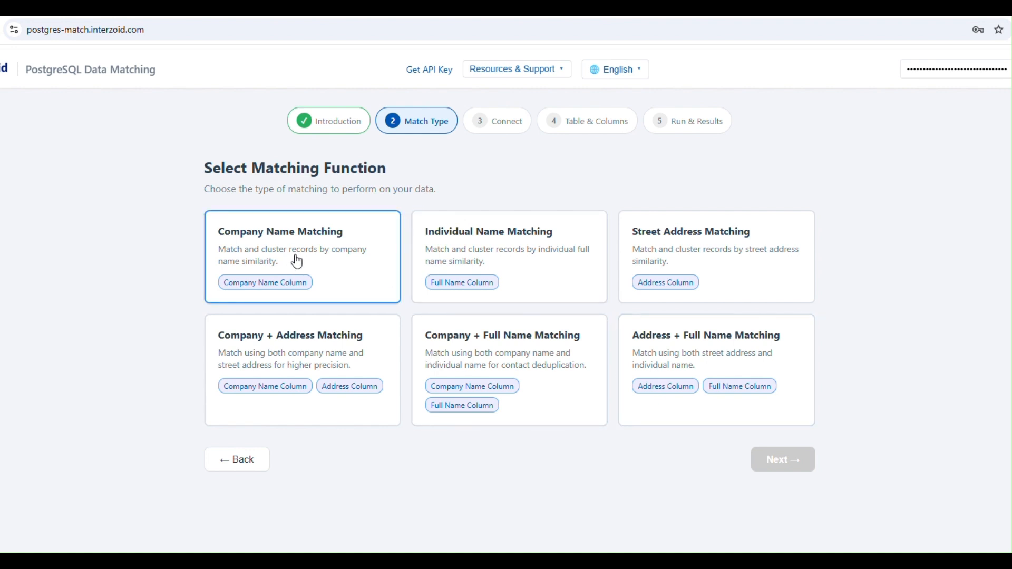
{"action": "left_click", "coordinate": [348, 276]}
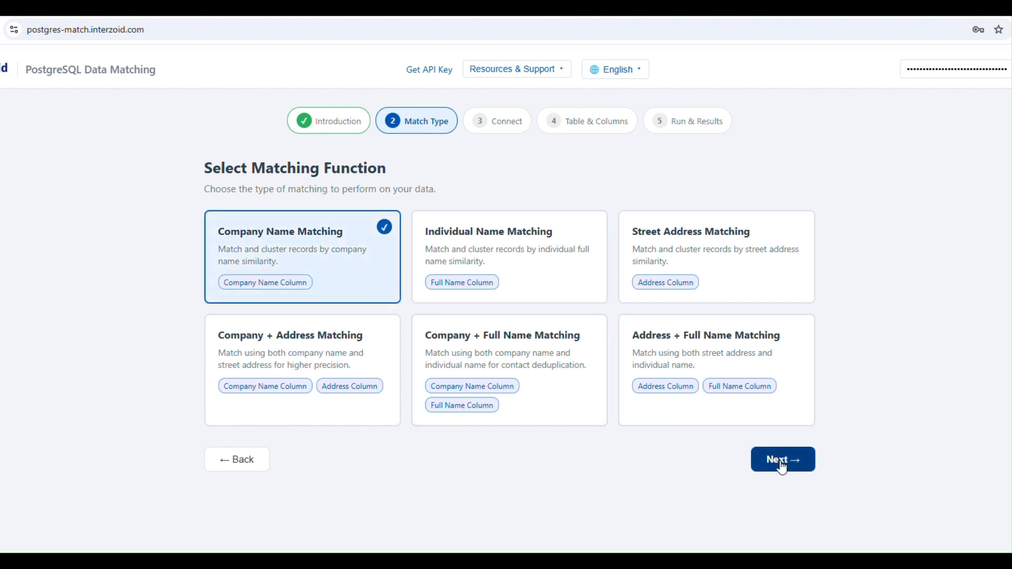
{"action": "left_click", "coordinate": [784, 467]}
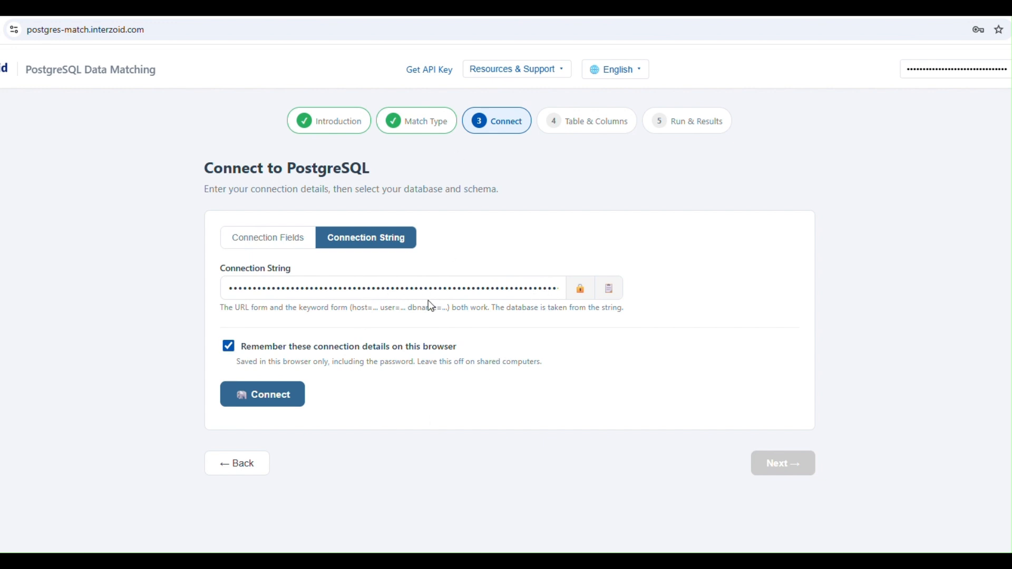
Step: Switch to Supabase and review the Postgres-testing project, its select query and the rows of the public.companies table
{"action": "left_click", "coordinate": [447, 17]}
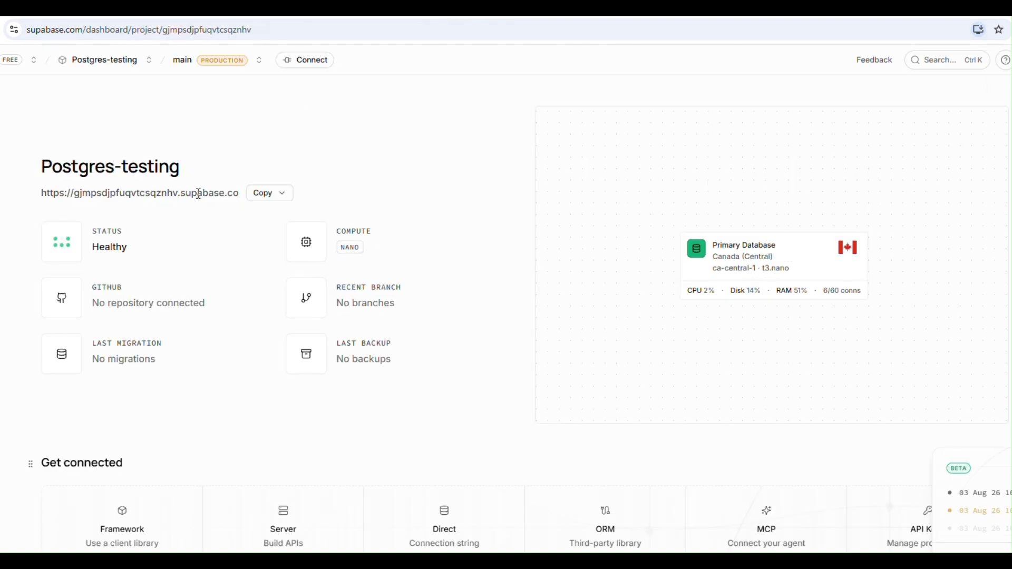
{"action": "mouse_move", "coordinate": [159, 252]}
{"action": "left_click", "coordinate": [449, 17]}
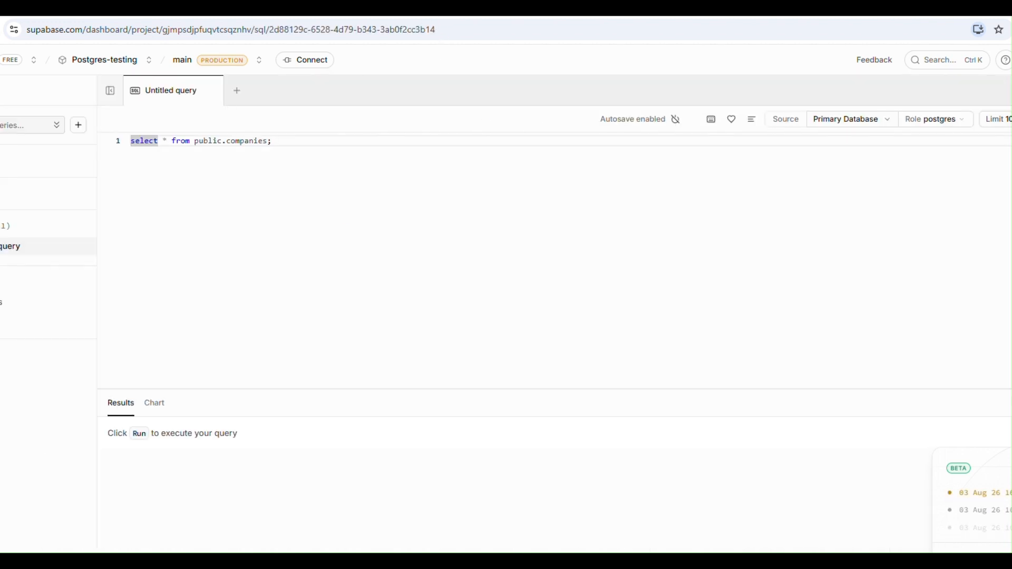
{"action": "mouse_move", "coordinate": [2, 168]}
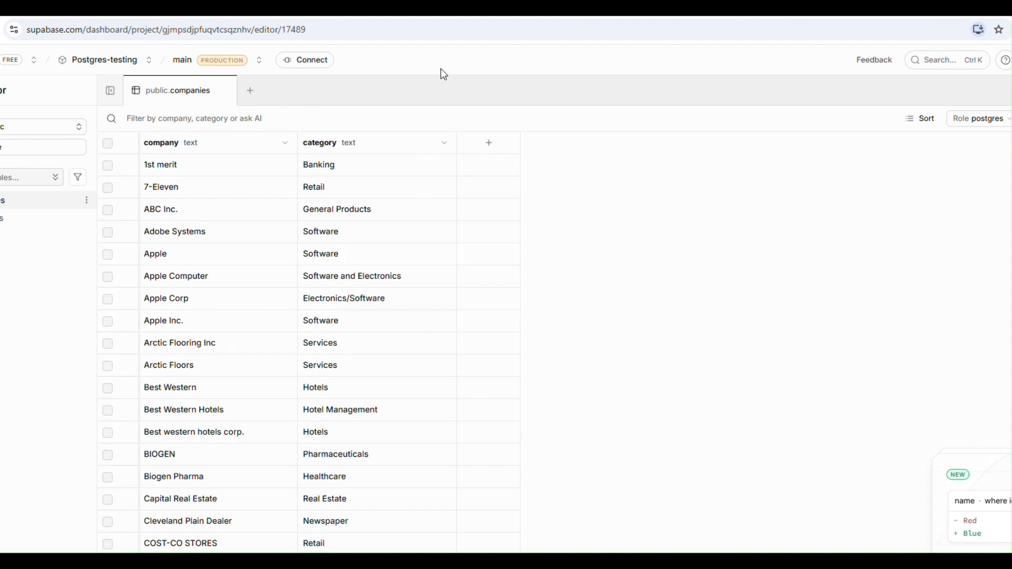
Step: Open the Postgres-testing project's direct connection details, select the Session pooler method and view its connection string
{"action": "left_click", "coordinate": [440, 16]}
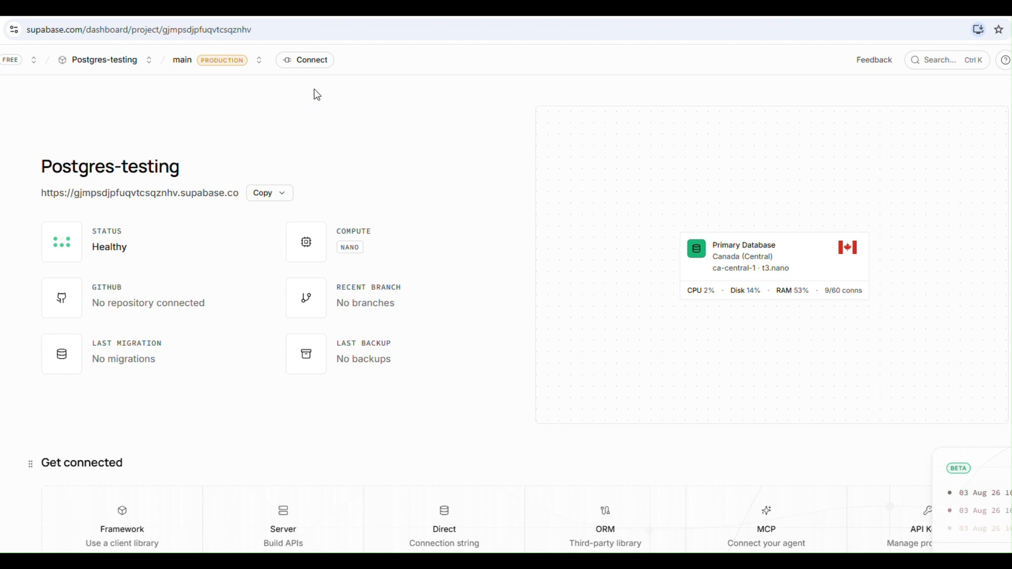
{"action": "left_click", "coordinate": [317, 67]}
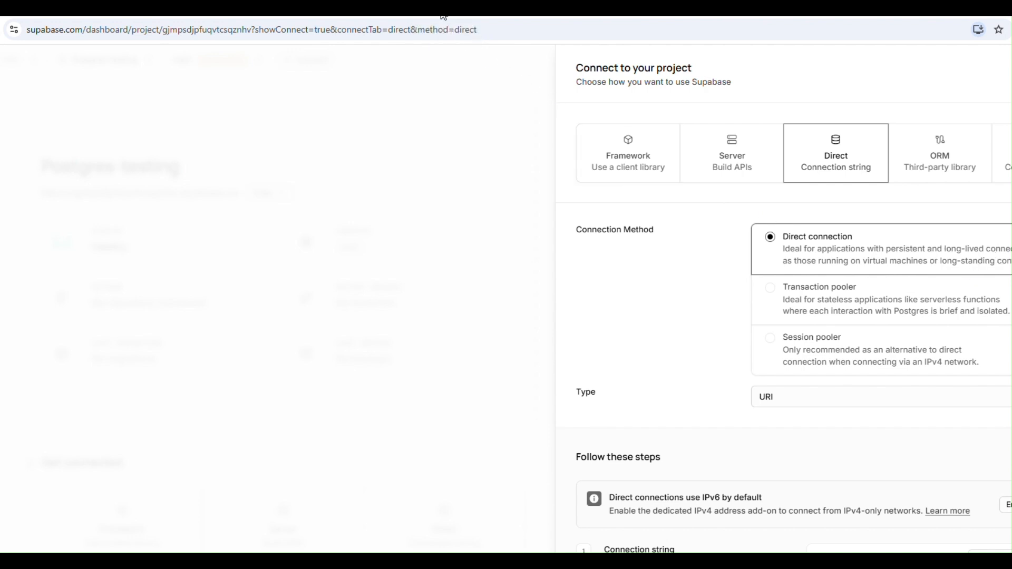
{"action": "left_click", "coordinate": [771, 338]}
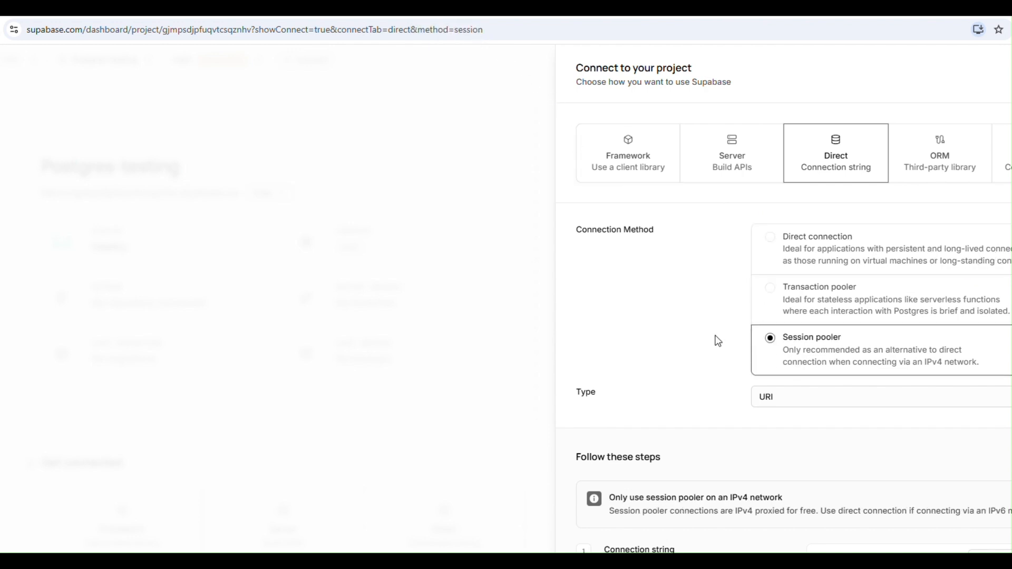
{"action": "scroll", "coordinate": [718, 341], "scroll_direction": "down", "scroll_amount": 1}
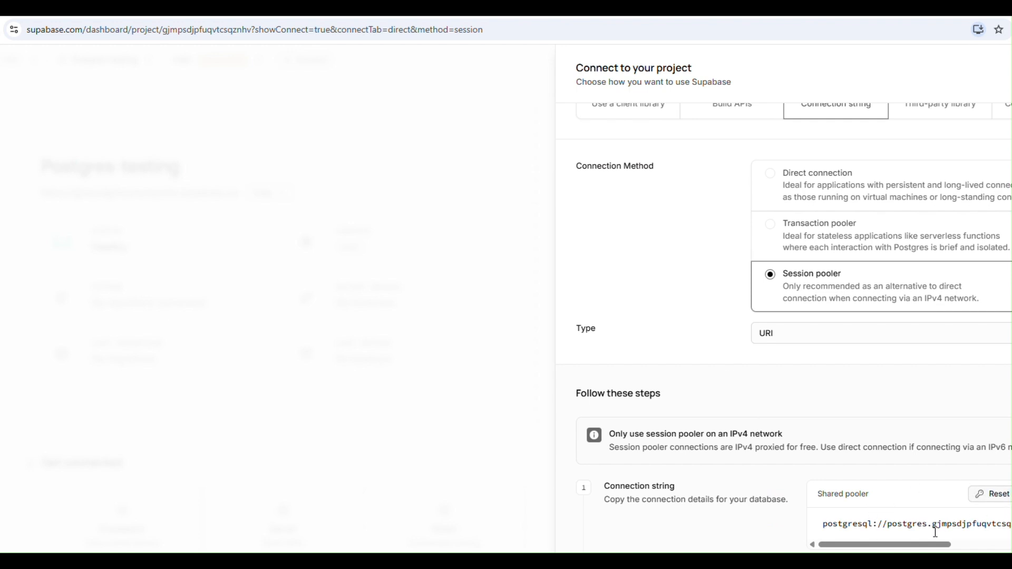
{"action": "mouse_move", "coordinate": [931, 545]}
{"action": "left_mouse_down"}
{"action": "mouse_move", "coordinate": [972, 544]}
{"action": "mouse_move", "coordinate": [925, 540]}
{"action": "left_mouse_up"}
Step: Back in PostgreSQL Data Matching, connect with the stored connection string, select the public schema and proceed without saving the password
{"action": "left_click", "coordinate": [447, 14]}
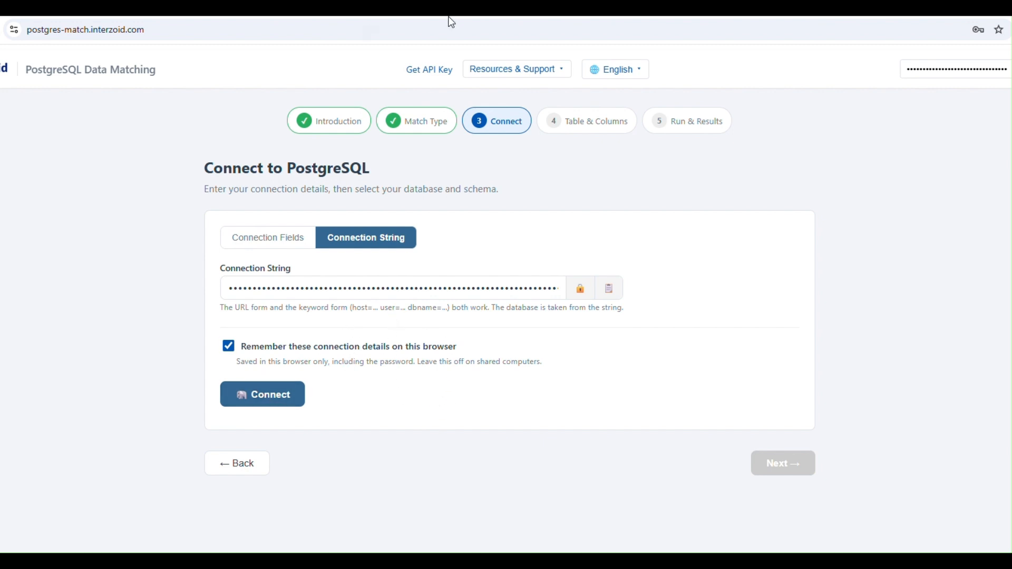
{"action": "left_click", "coordinate": [279, 402]}
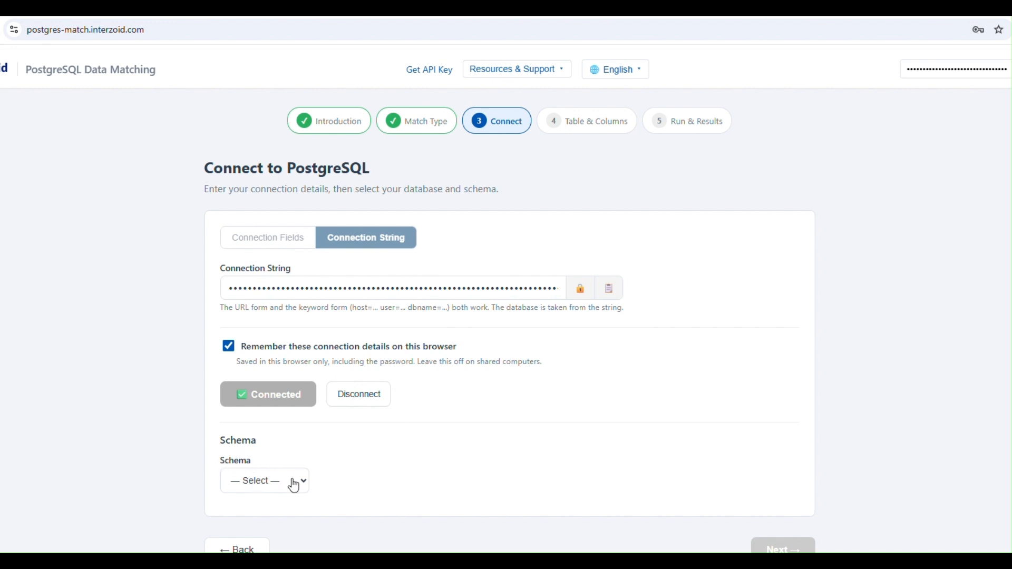
{"action": "left_click", "coordinate": [308, 491]}
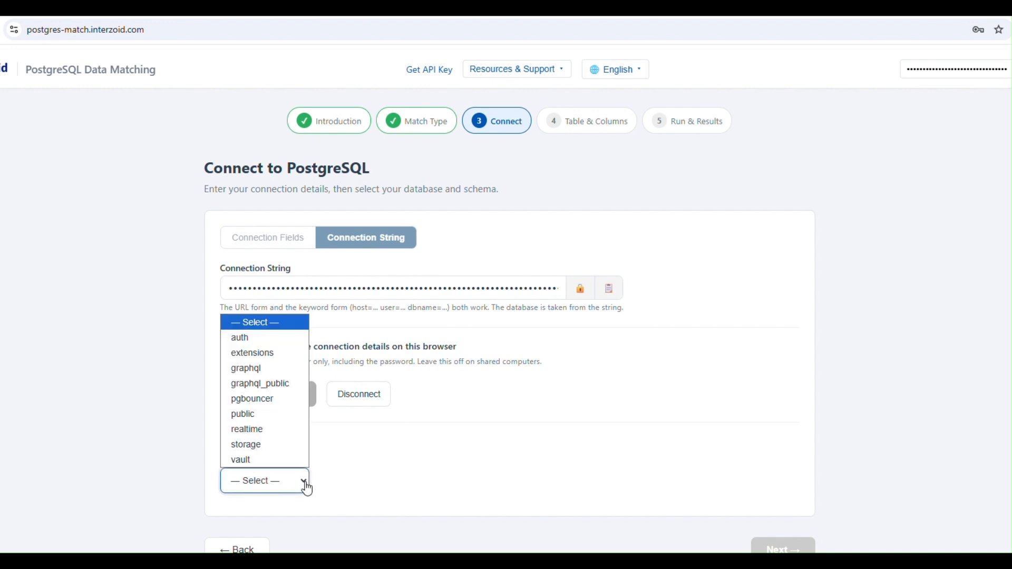
{"action": "left_click", "coordinate": [256, 416]}
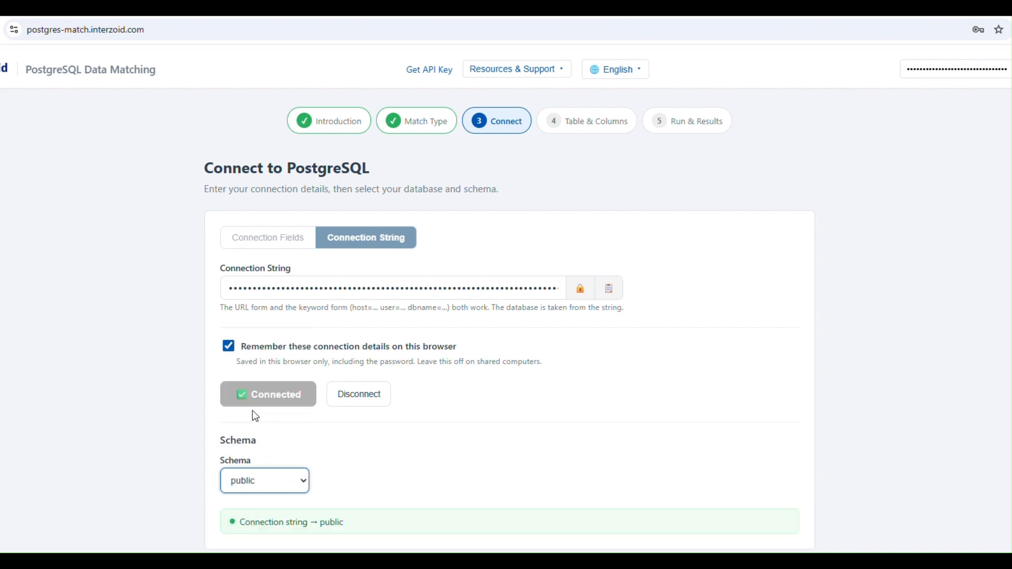
{"action": "scroll", "coordinate": [919, 447], "scroll_direction": "down", "scroll_amount": 1}
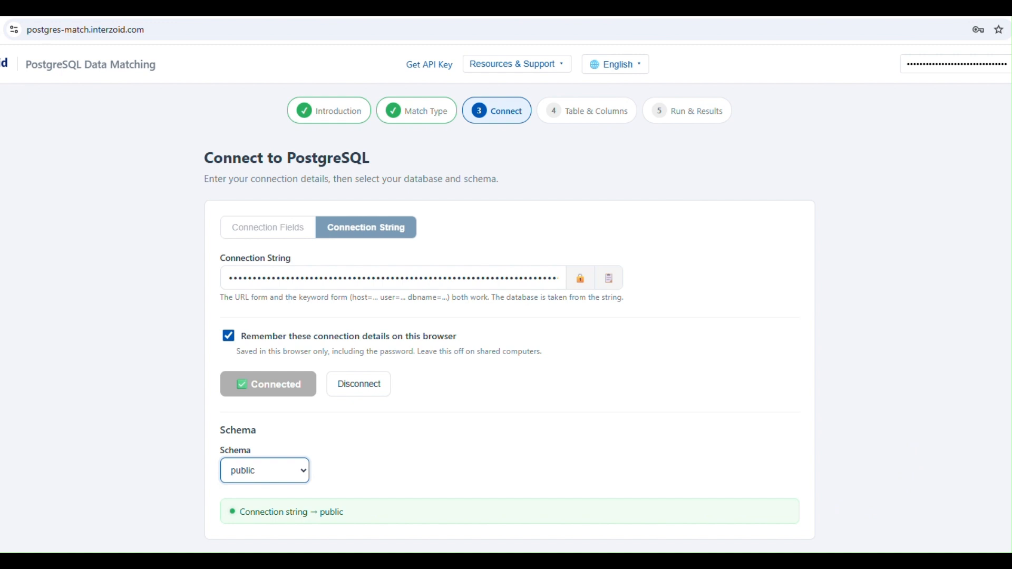
{"action": "left_click", "coordinate": [782, 565]}
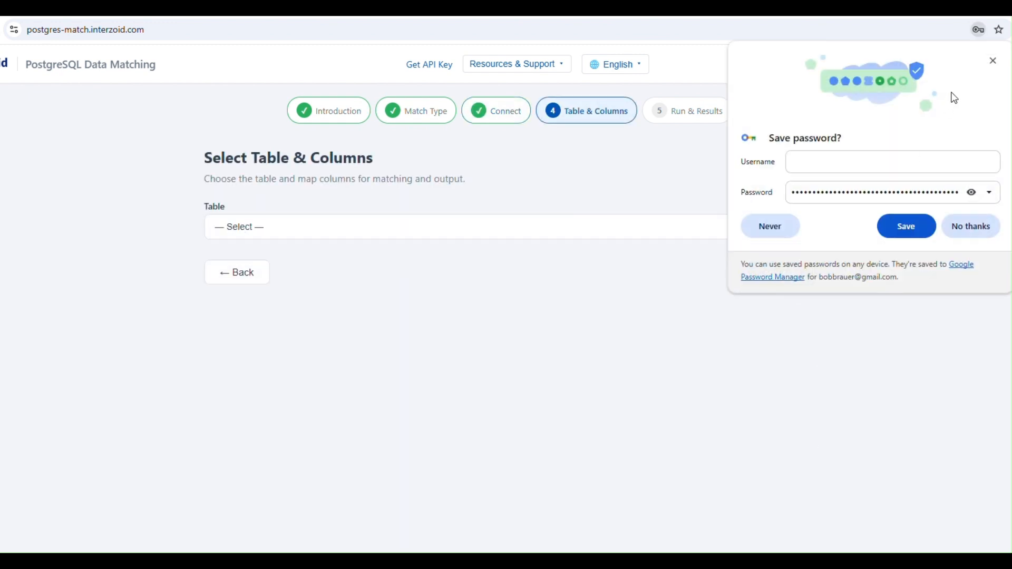
{"action": "left_click", "coordinate": [994, 61]}
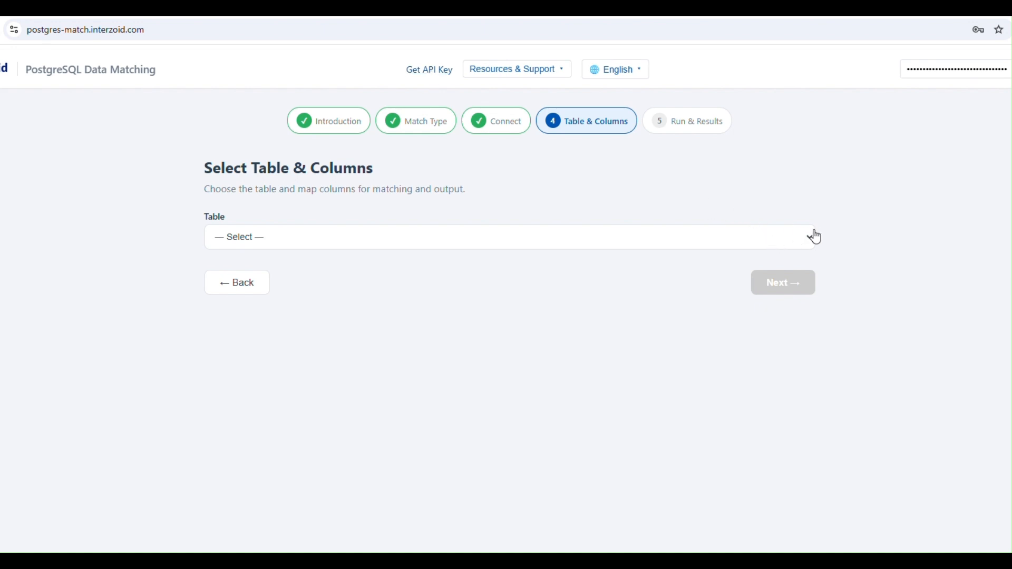
Step: Select the companies table and set company as the Company Name Column, checking companies.csv for reference
{"action": "left_click", "coordinate": [808, 246]}
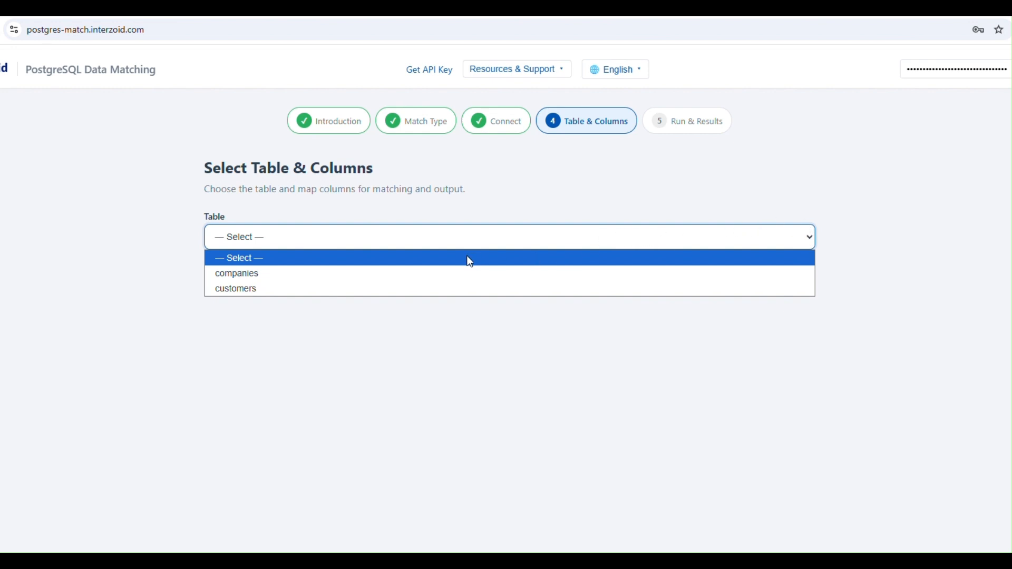
{"action": "left_click", "coordinate": [233, 274]}
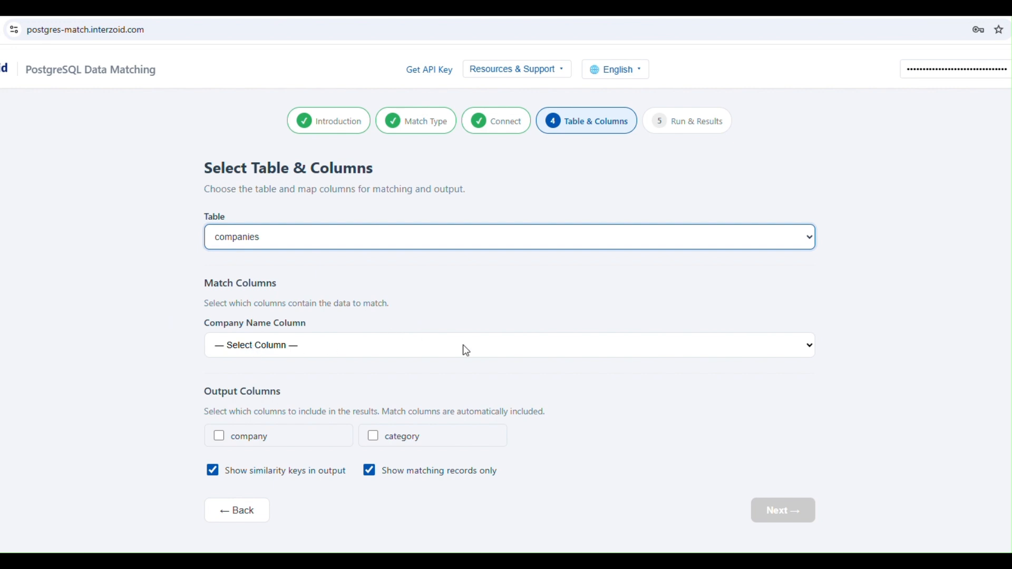
{"action": "left_click", "coordinate": [812, 348]}
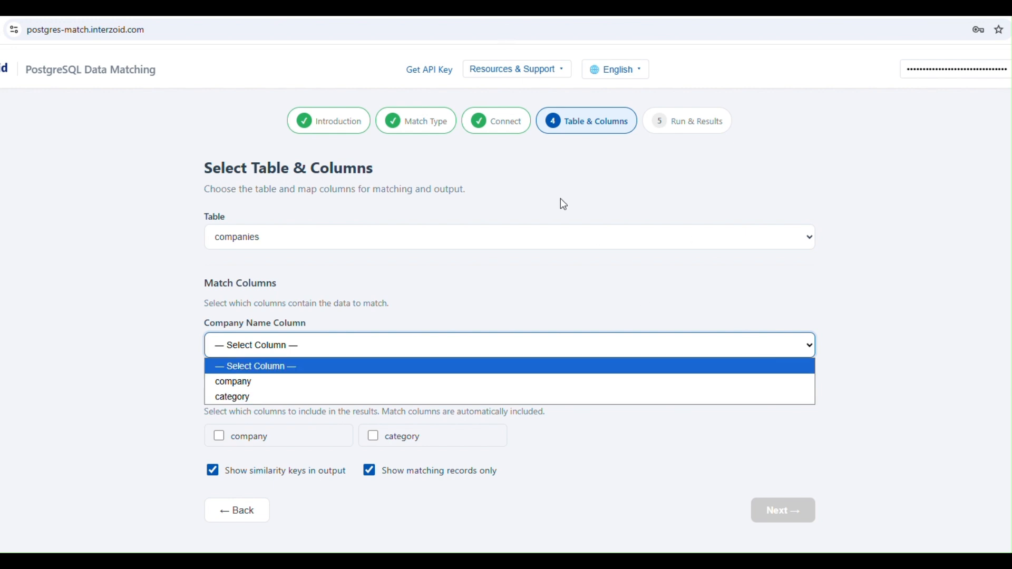
{"action": "key", "text": "alt+Tab"}
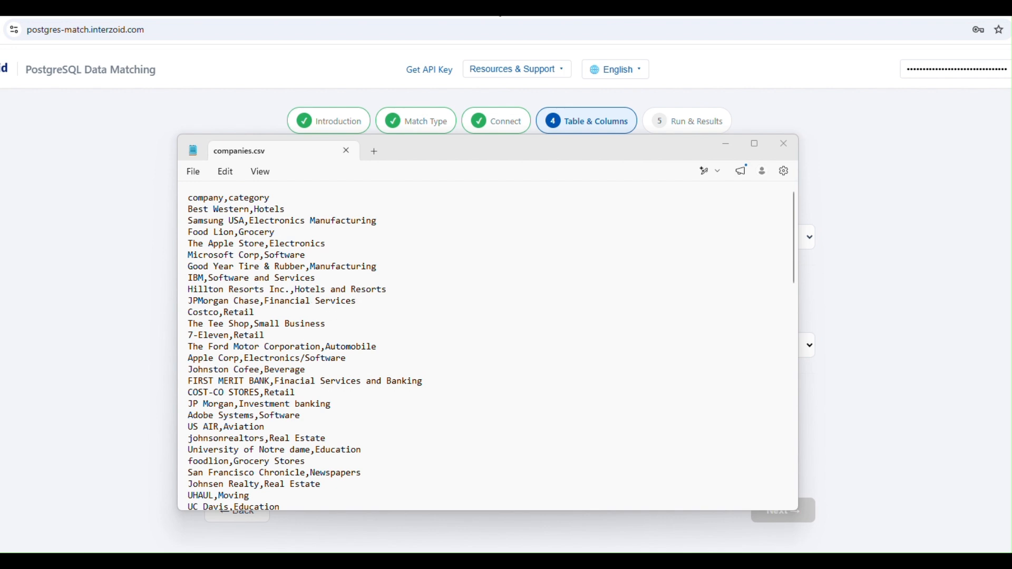
{"action": "left_click", "coordinate": [447, 21]}
{"action": "left_click", "coordinate": [434, 353]}
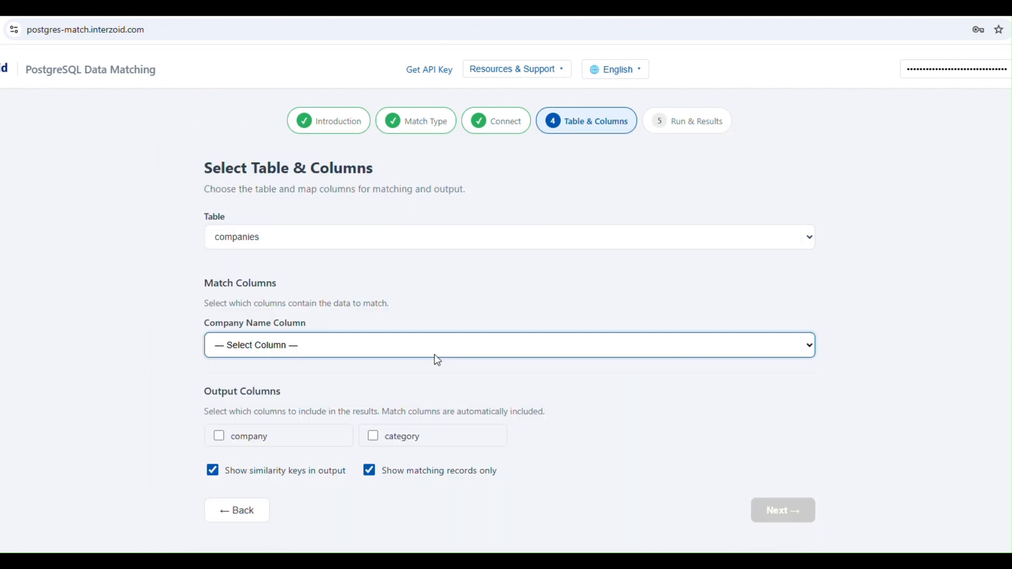
{"action": "left_click", "coordinate": [416, 384]}
Step: Include the company and category columns in the output and proceed to the run review
{"action": "left_click", "coordinate": [222, 439]}
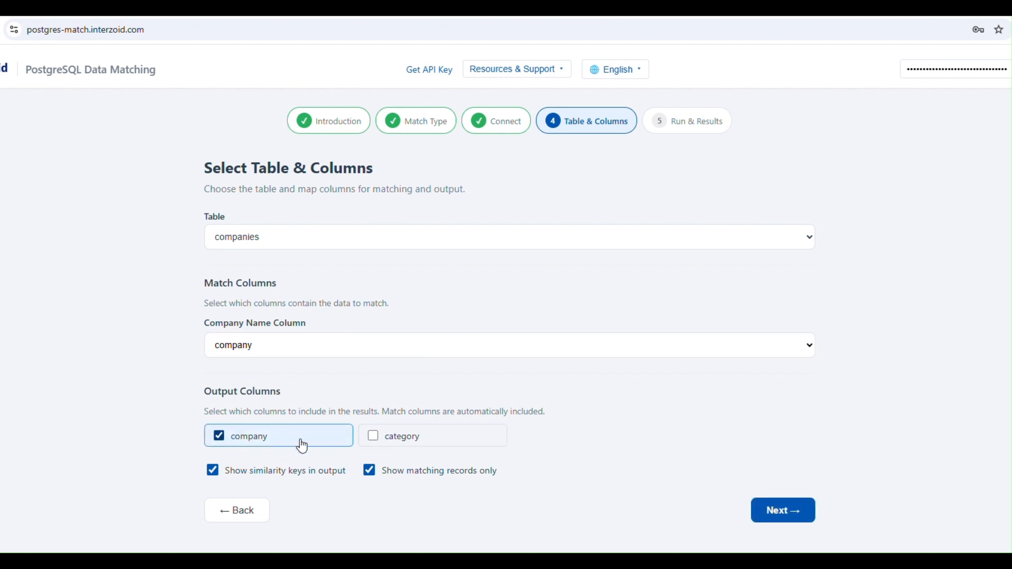
{"action": "left_click", "coordinate": [377, 441]}
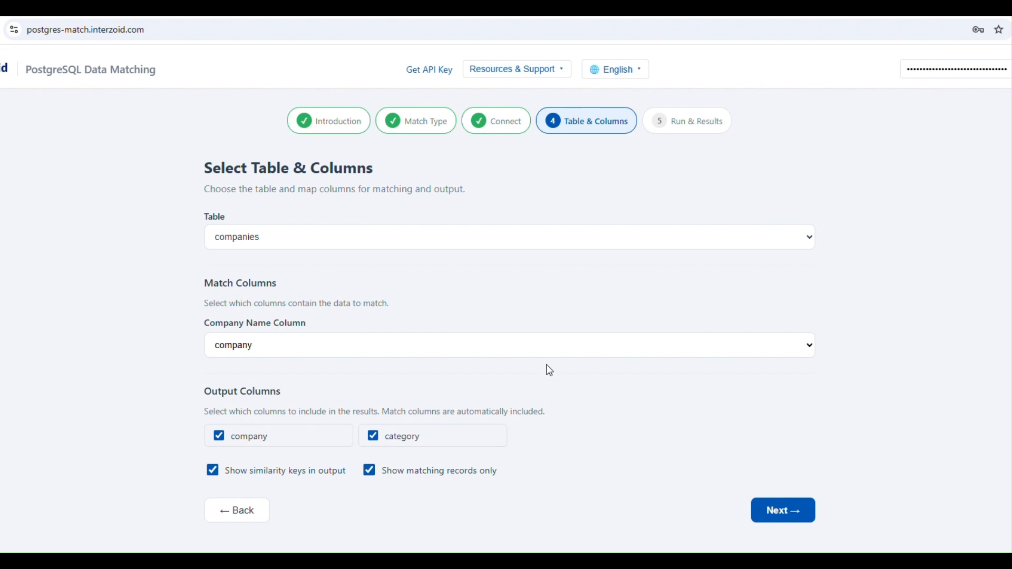
{"action": "left_click", "coordinate": [777, 510]}
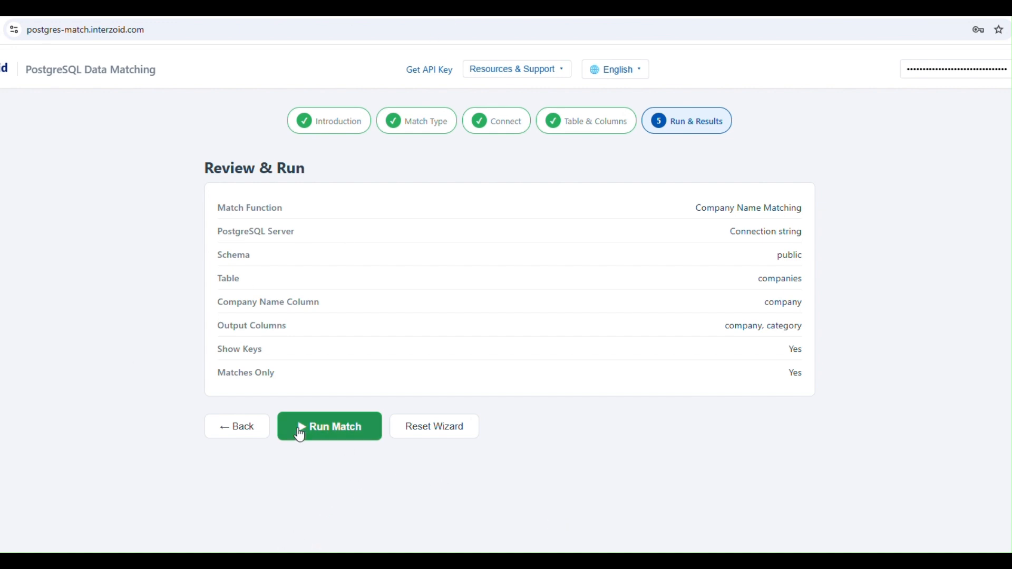
Step: Run the company name match and look through the clusters of matching records
{"action": "left_click", "coordinate": [339, 434]}
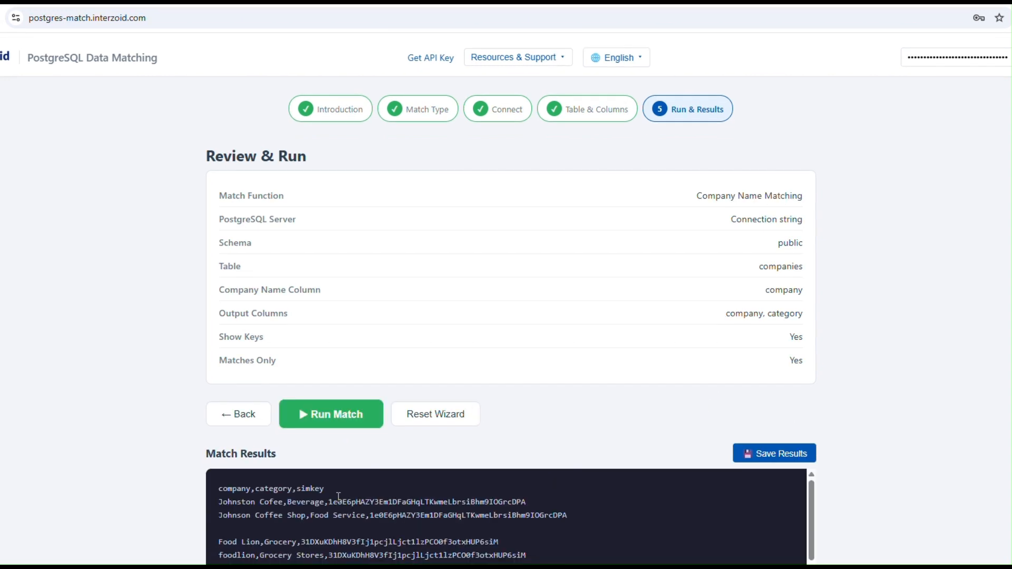
{"action": "scroll", "coordinate": [339, 497], "scroll_direction": "down", "scroll_amount": 1}
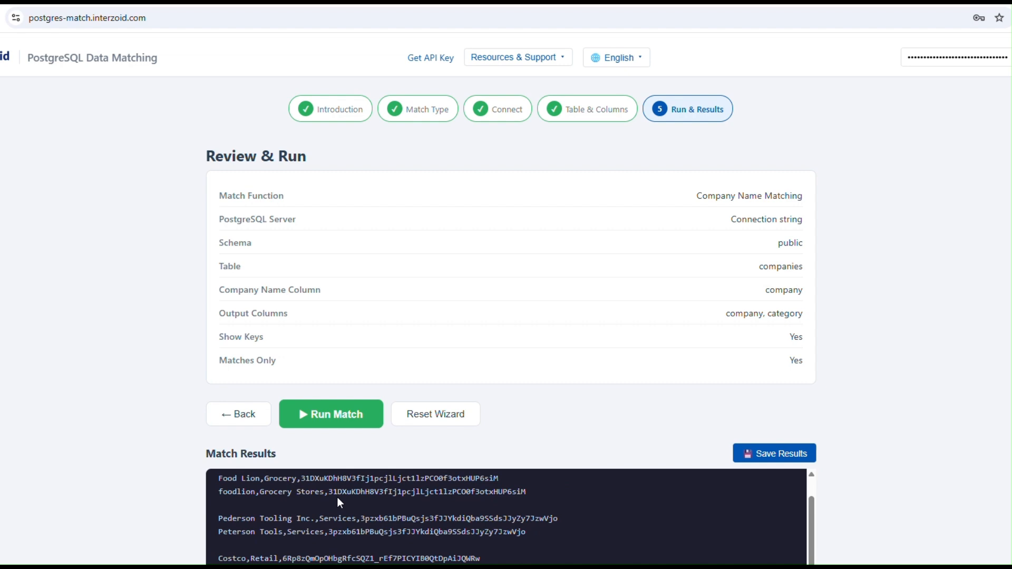
{"action": "scroll", "coordinate": [338, 498], "scroll_direction": "down", "scroll_amount": 1}
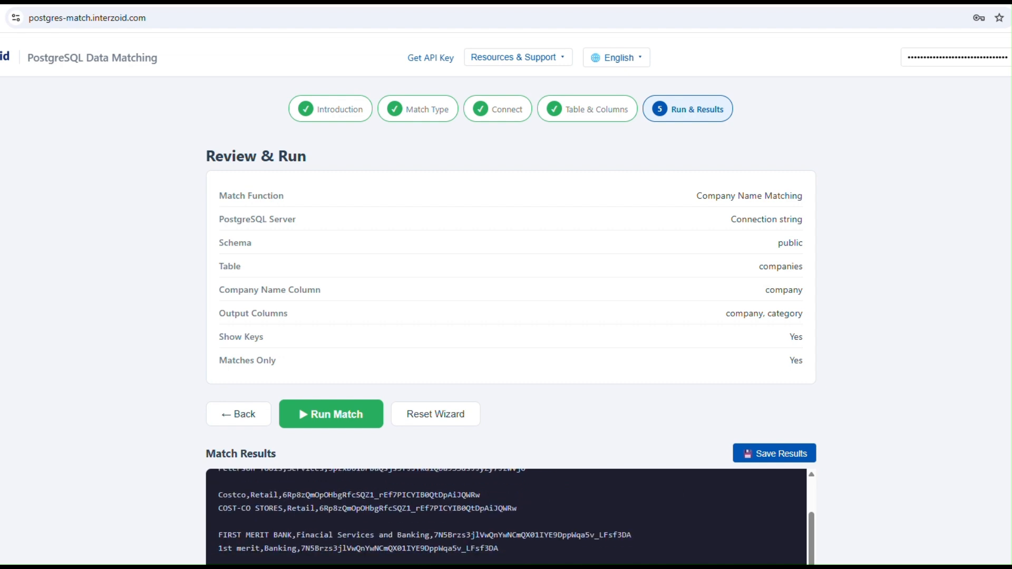
Step: Read through the company match results, comparing the name variants, categories and similarity keys in each cluster
{"action": "scroll", "coordinate": [507, 316], "scroll_direction": "down", "scroll_amount": 2}
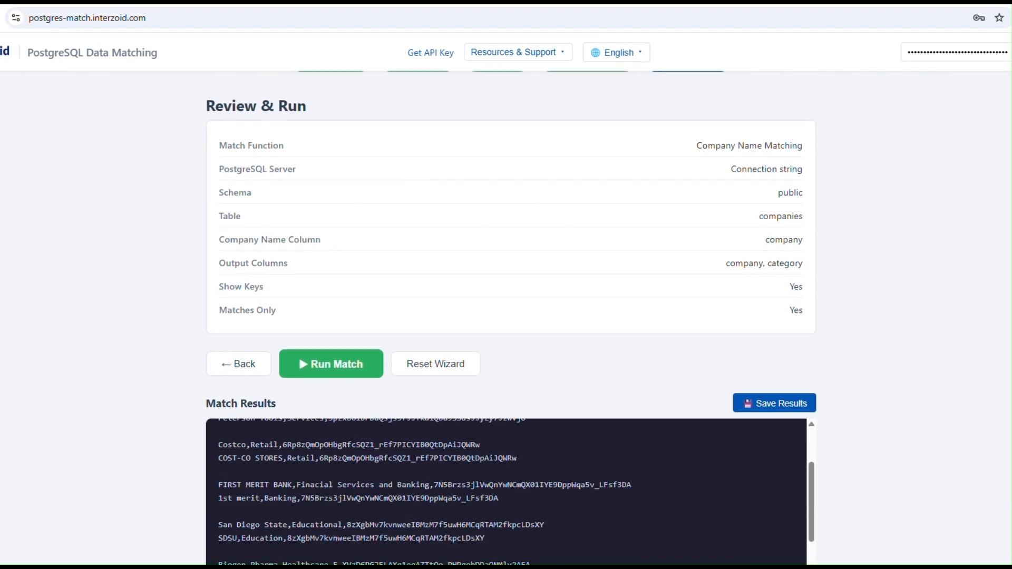
{"action": "scroll", "coordinate": [506, 316], "scroll_direction": "down", "scroll_amount": 2}
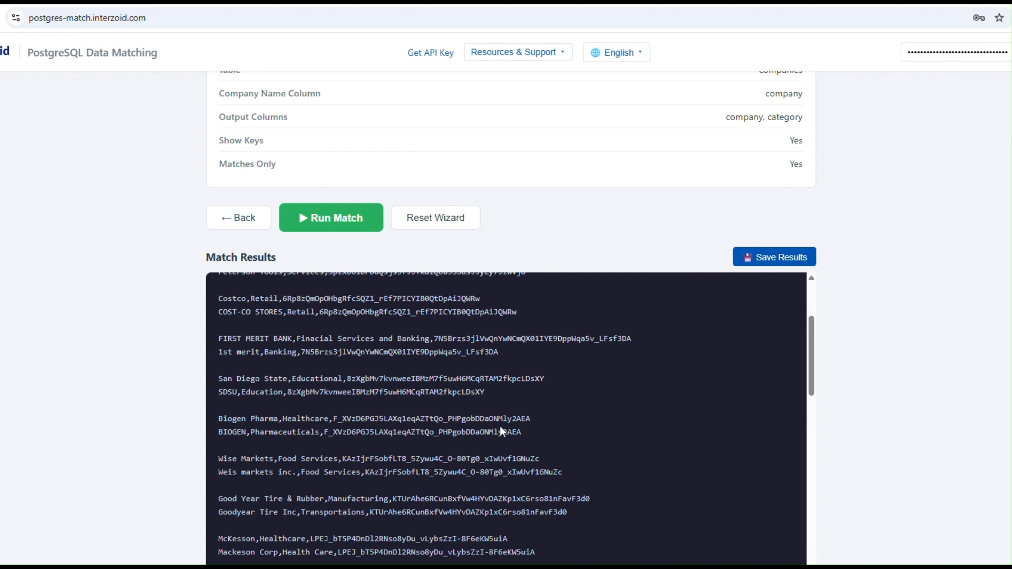
{"action": "scroll", "coordinate": [500, 427], "scroll_direction": "down", "scroll_amount": 3}
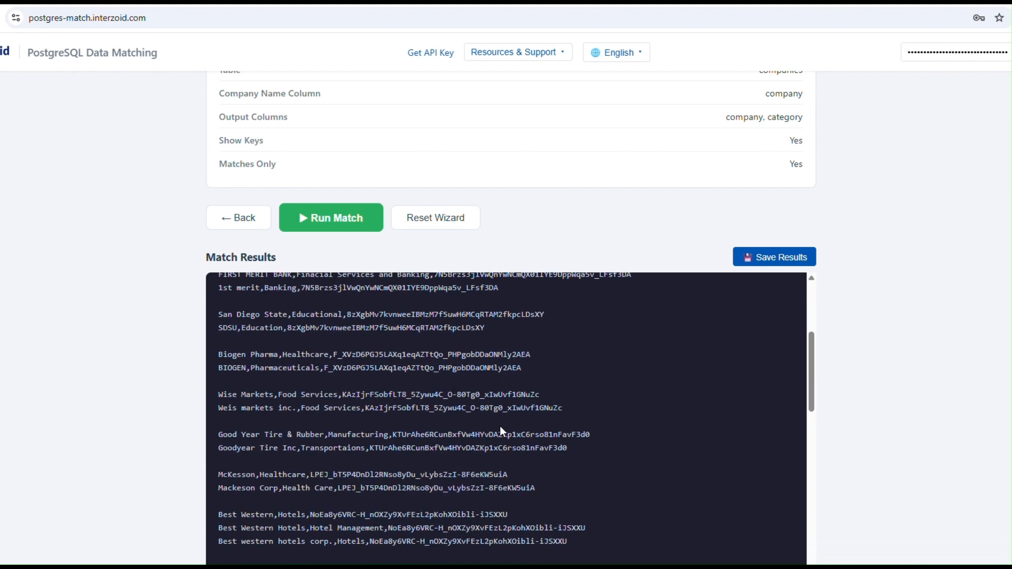
{"action": "scroll", "coordinate": [501, 426], "scroll_direction": "down", "scroll_amount": 5}
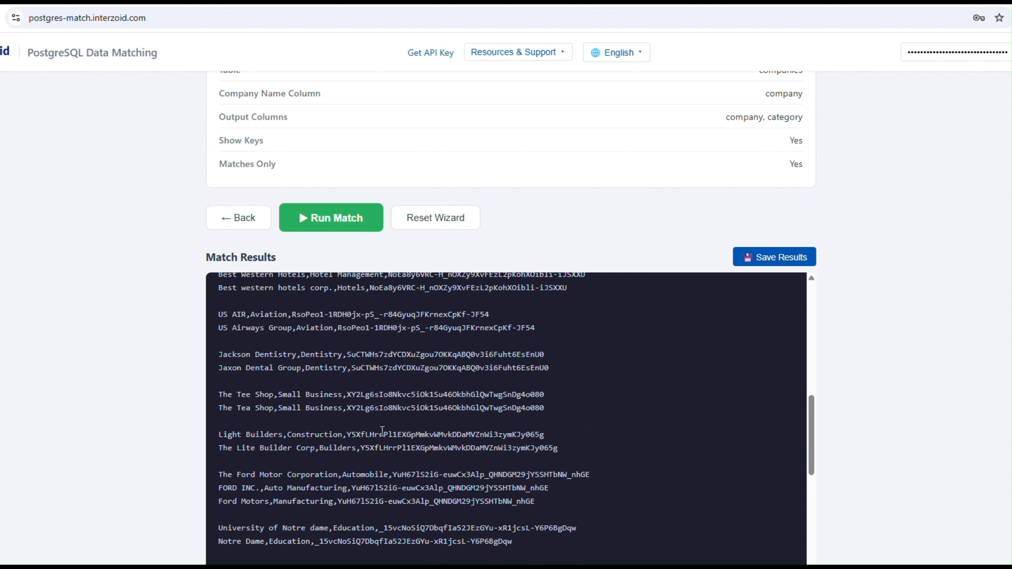
{"action": "scroll", "coordinate": [396, 413], "scroll_direction": "down", "scroll_amount": 3}
{"action": "scroll", "coordinate": [397, 411], "scroll_direction": "down", "scroll_amount": 2}
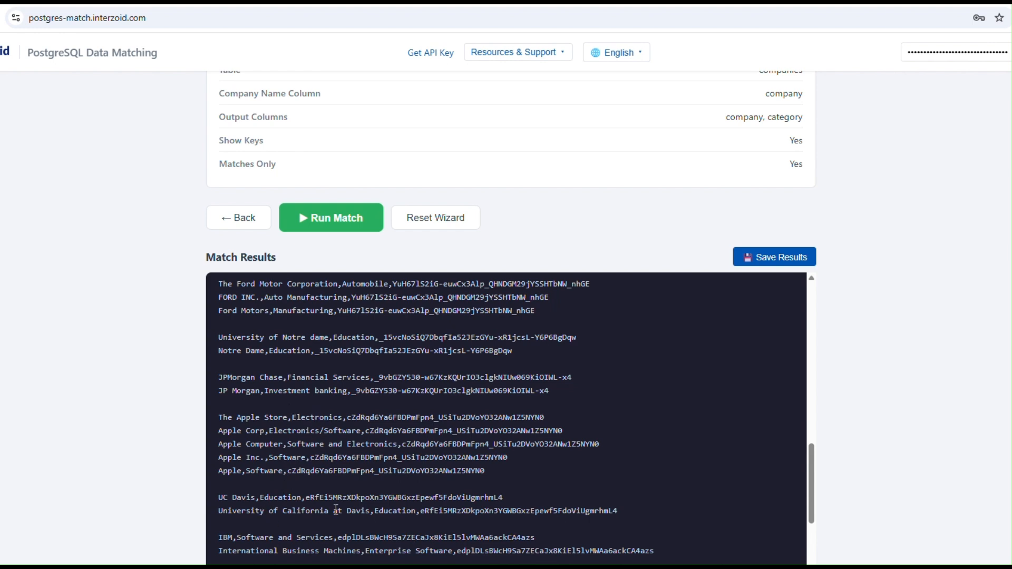
{"action": "scroll", "coordinate": [362, 476], "scroll_direction": "up", "scroll_amount": 3}
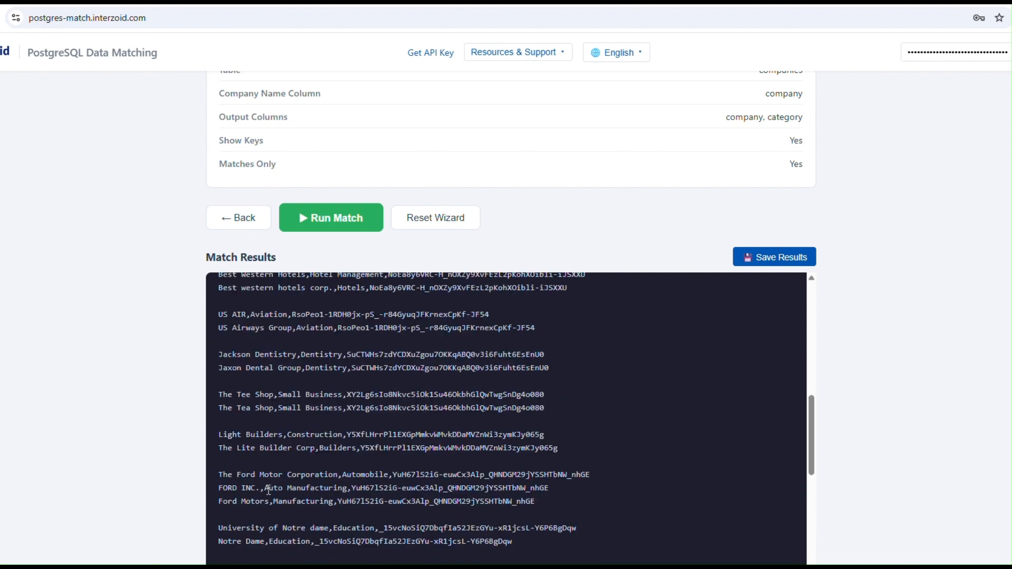
{"action": "scroll", "coordinate": [349, 489], "scroll_direction": "up", "scroll_amount": 3}
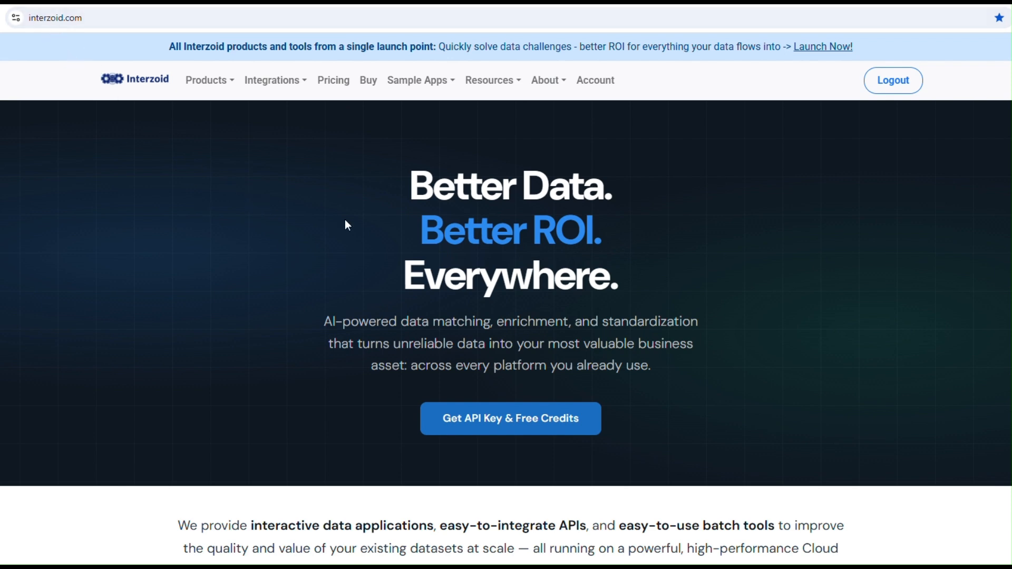
Step: On the Interzoid website, open Central Command from the products list and look over the available tools and database connected applications
{"action": "left_click", "coordinate": [206, 83]}
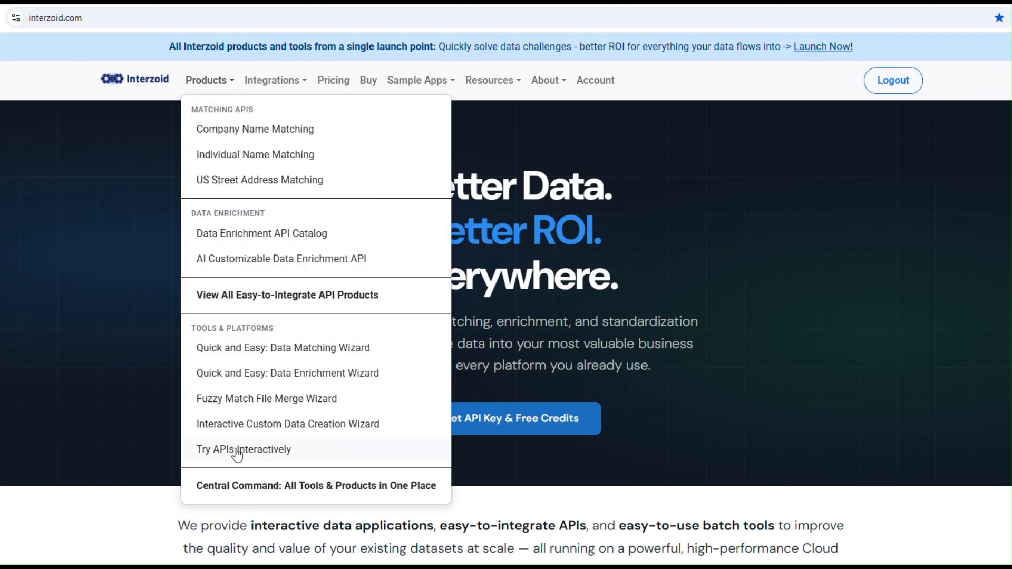
{"action": "left_click", "coordinate": [372, 496]}
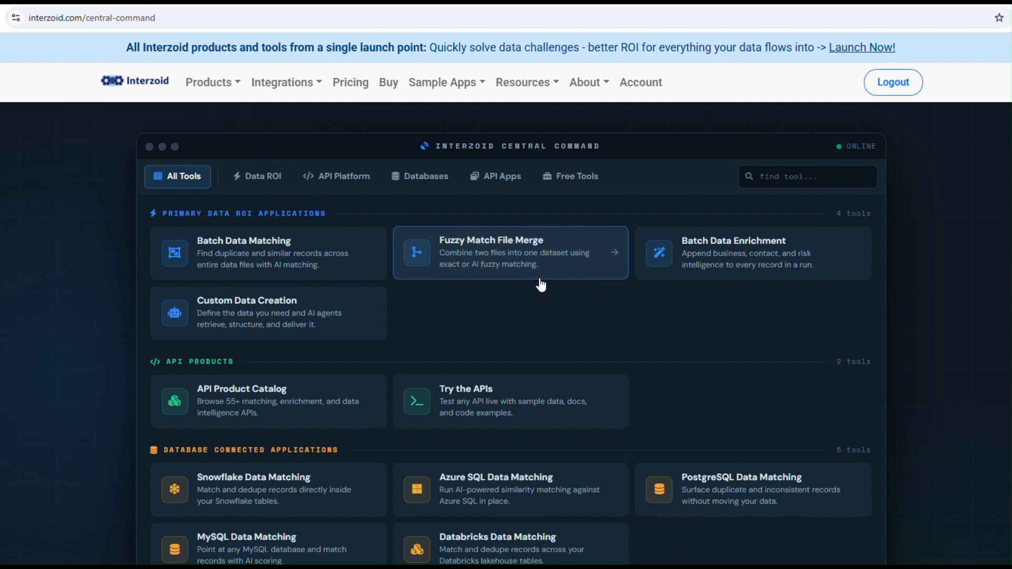
{"action": "scroll", "coordinate": [541, 285], "scroll_direction": "down", "scroll_amount": 1}
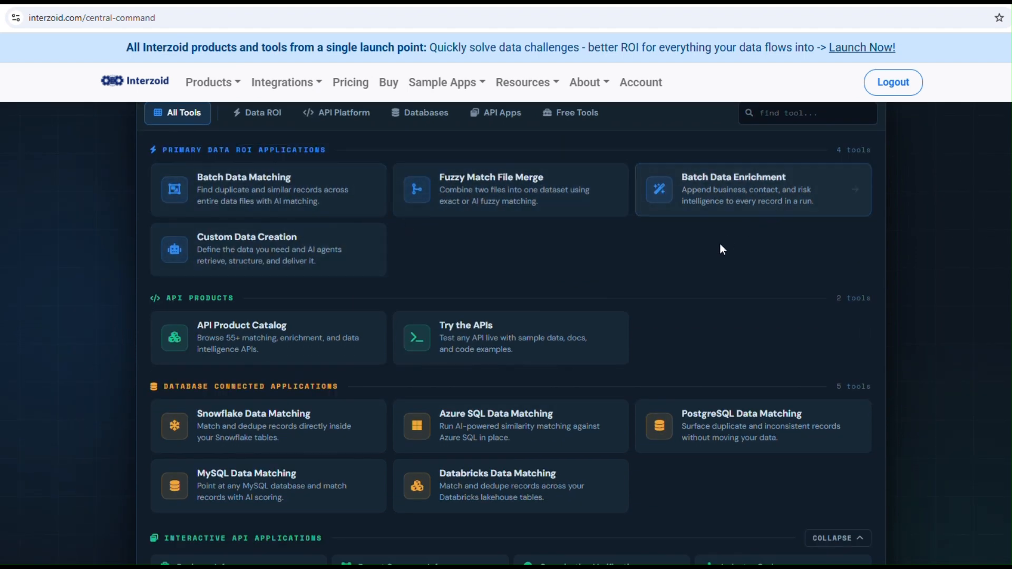
{"action": "scroll", "coordinate": [301, 334], "scroll_direction": "down", "scroll_amount": 1}
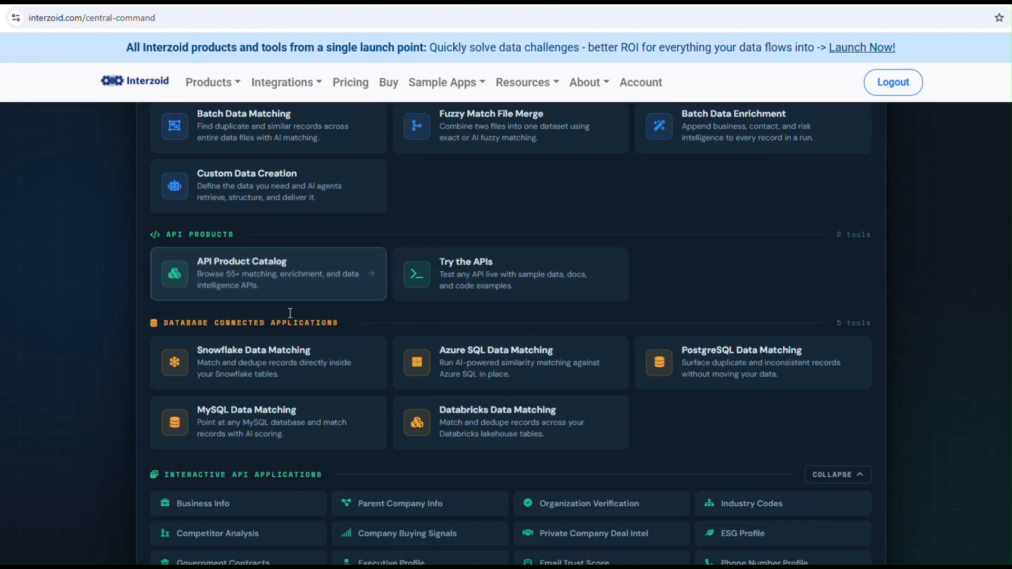